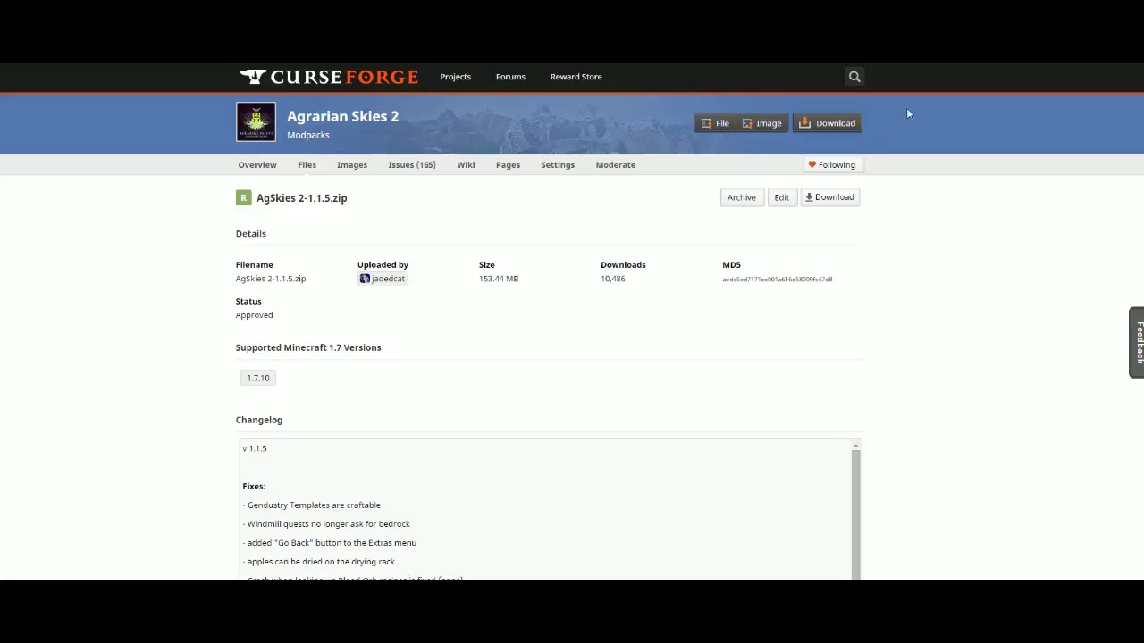
Switch the Agrarian Skies 2 project page to its Files list.
left_click(308, 167)
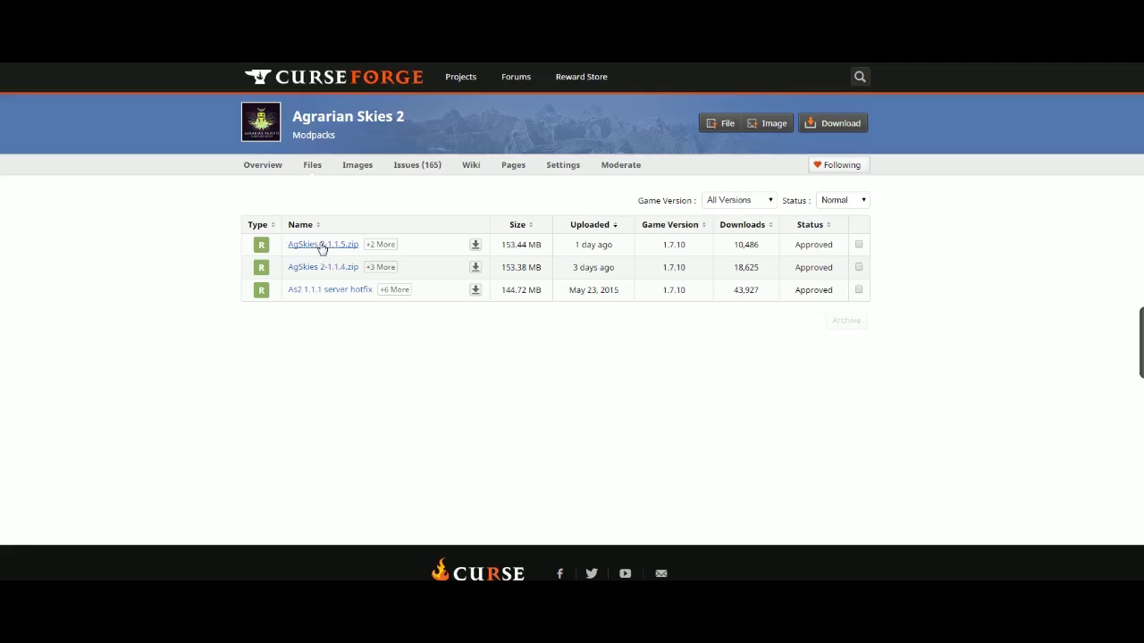
From AgSkies 2-1.1.5.zip, follow the additional file link to AS2 1.1.5 Server Files.zip's details.
left_click(321, 248)
scroll(676, 296, "down", 2)
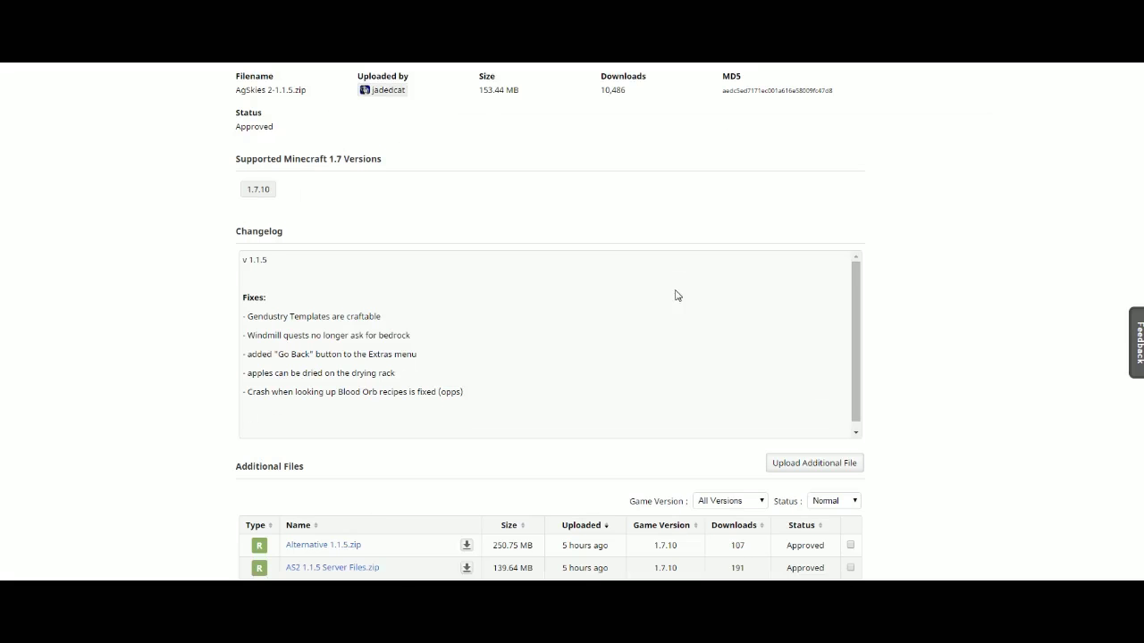
scroll(952, 190, "up", 3)
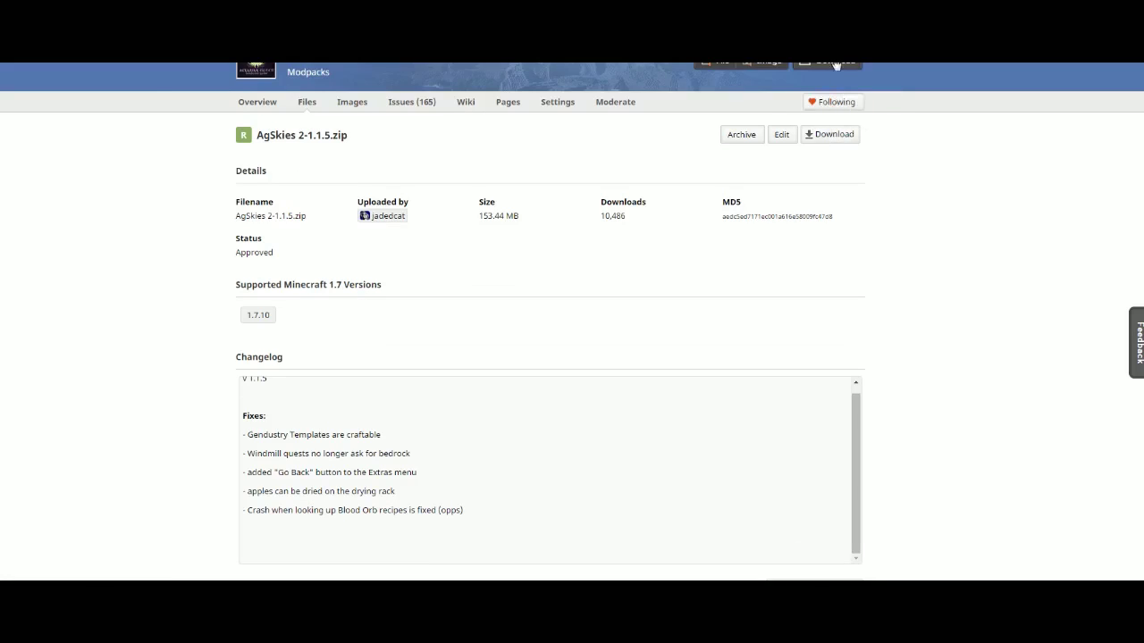
scroll(967, 257, "down", 2)
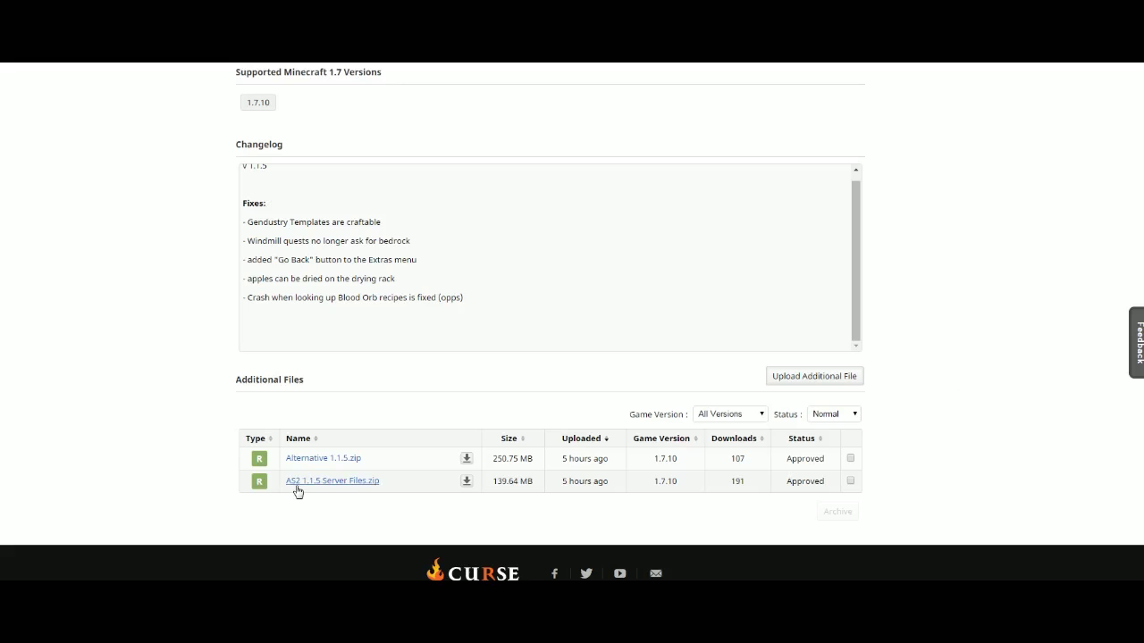
left_click(362, 483)
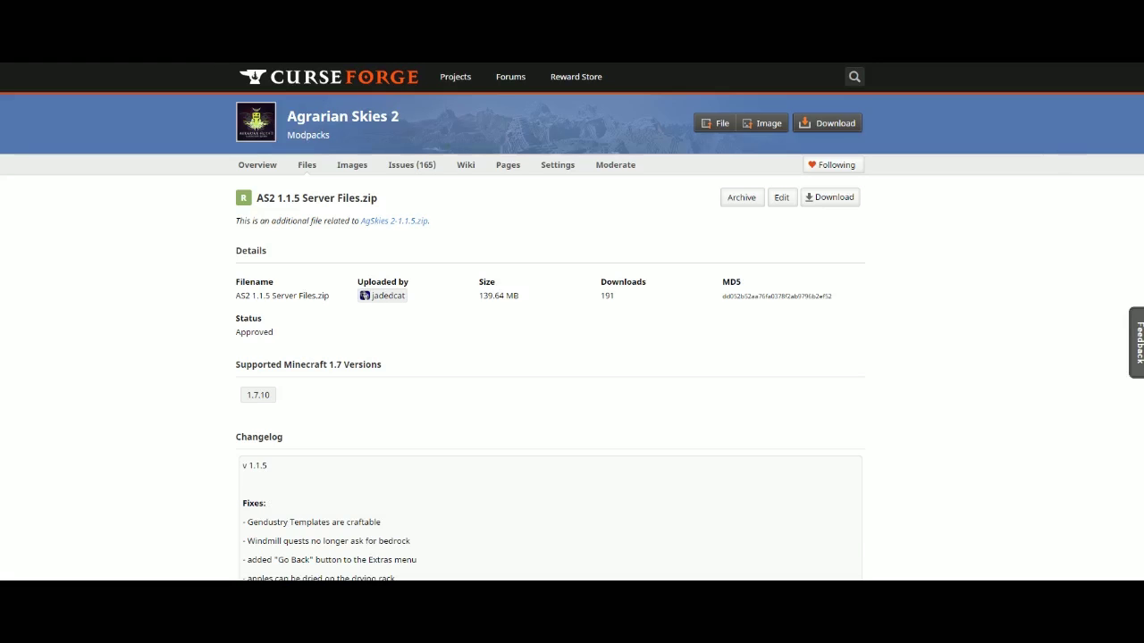
scroll(572, 474, "down", 3)
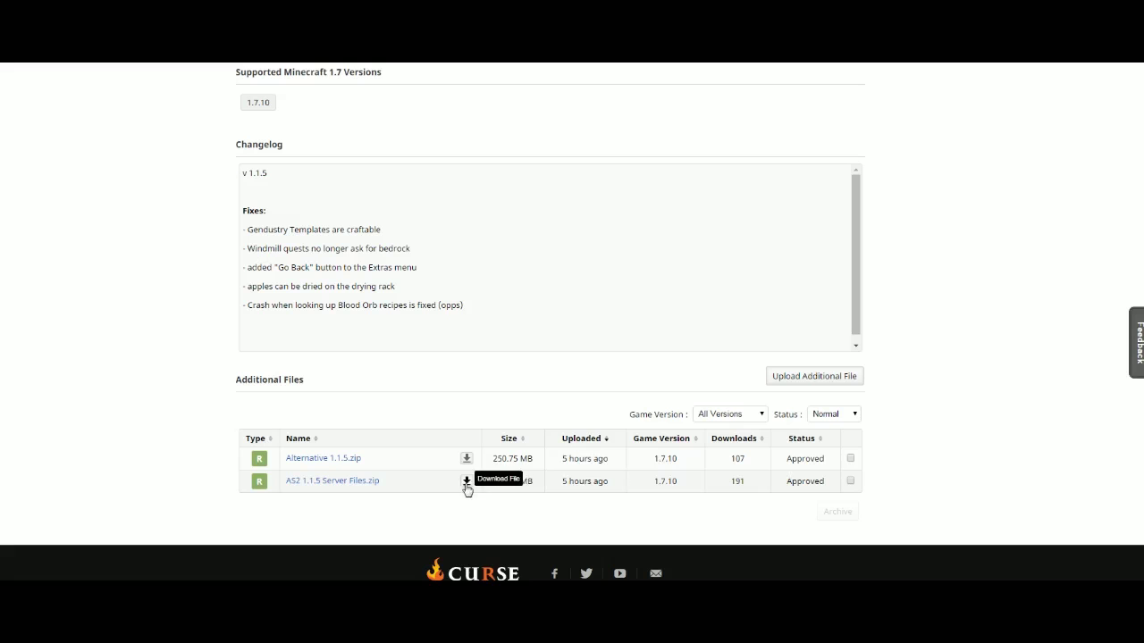
left_click(299, 487)
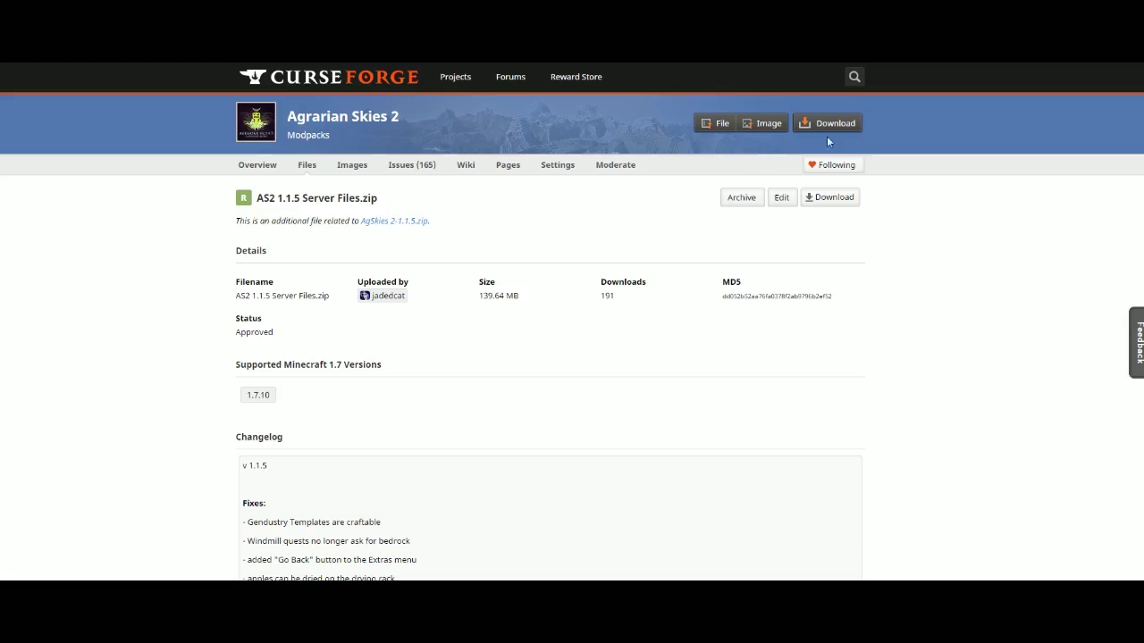
Download the AS2 1.1.5 Server Files.zip server pack.
left_click(821, 201)
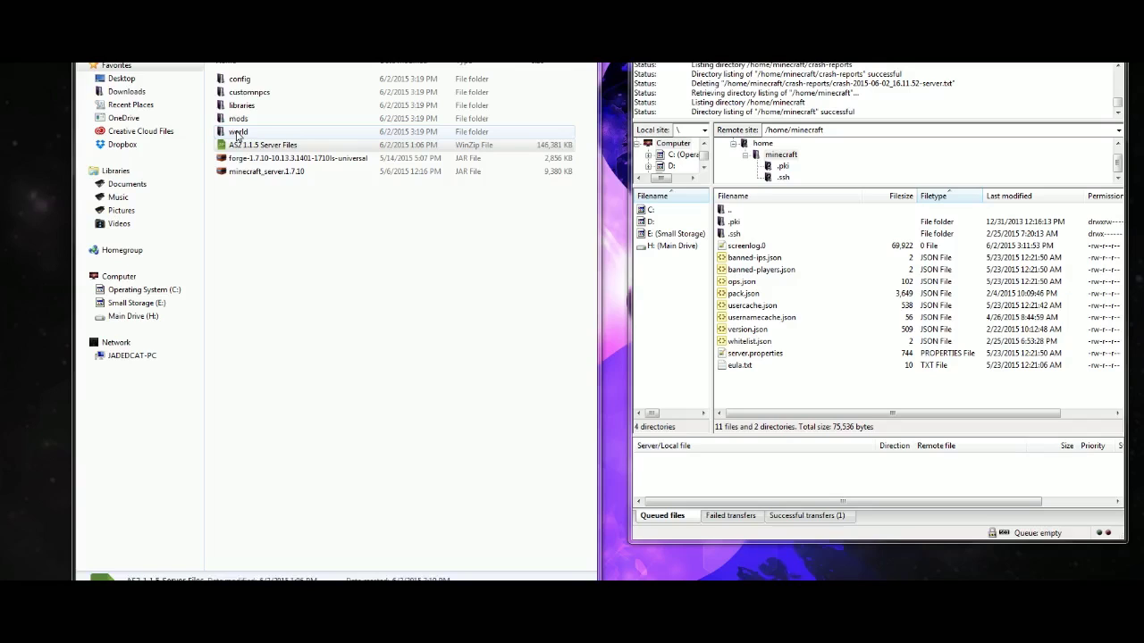
Copy the seven extracted items from config to minecraft_server, excluding the zip, into /home/minecraft.
left_click(234, 80)
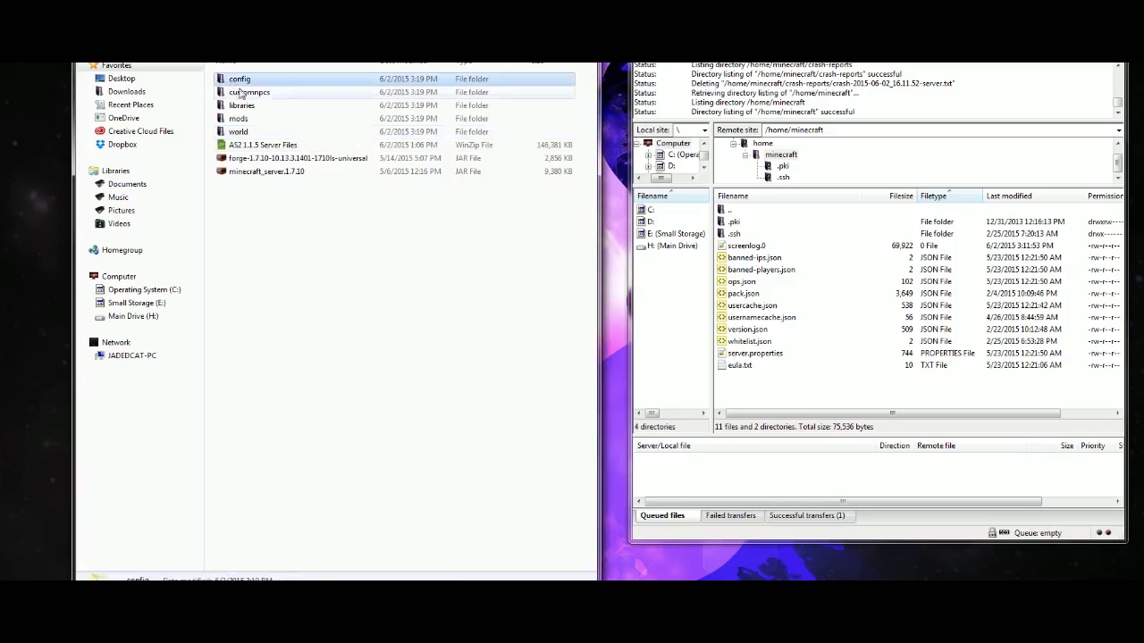
left_click(252, 170, "shift")
left_click(254, 147, "ctrl")
left_click_drag(277, 166, 821, 386)
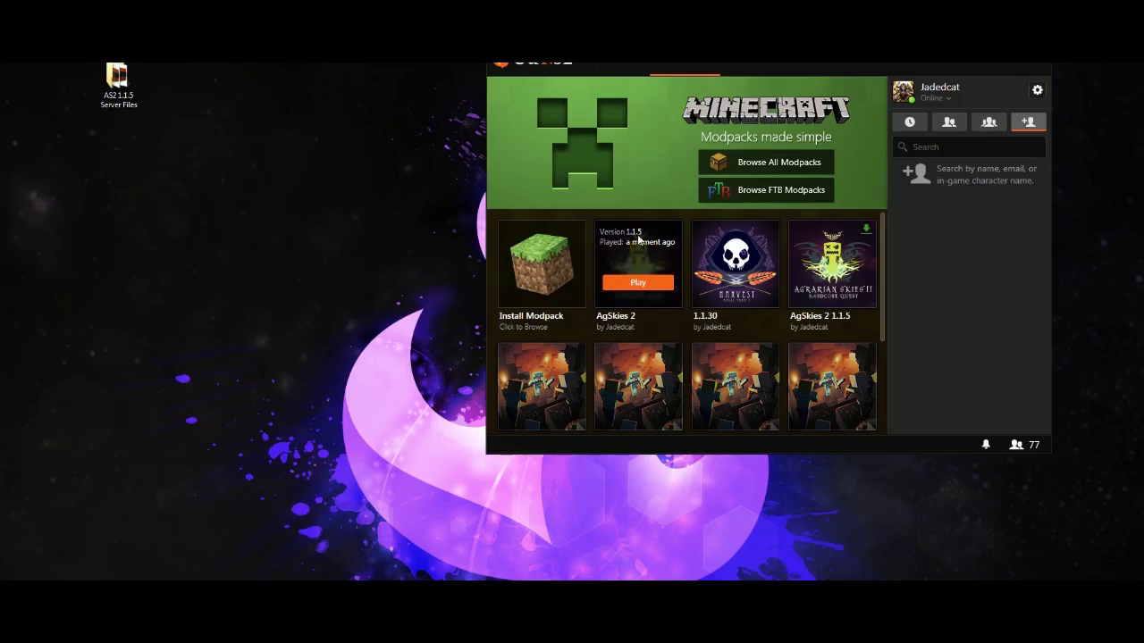
Sort all modpacks by Popularity and show Agrarian Skies 2's versions, topped by AgSkies 2-1.1.5.zip.
left_click(639, 239)
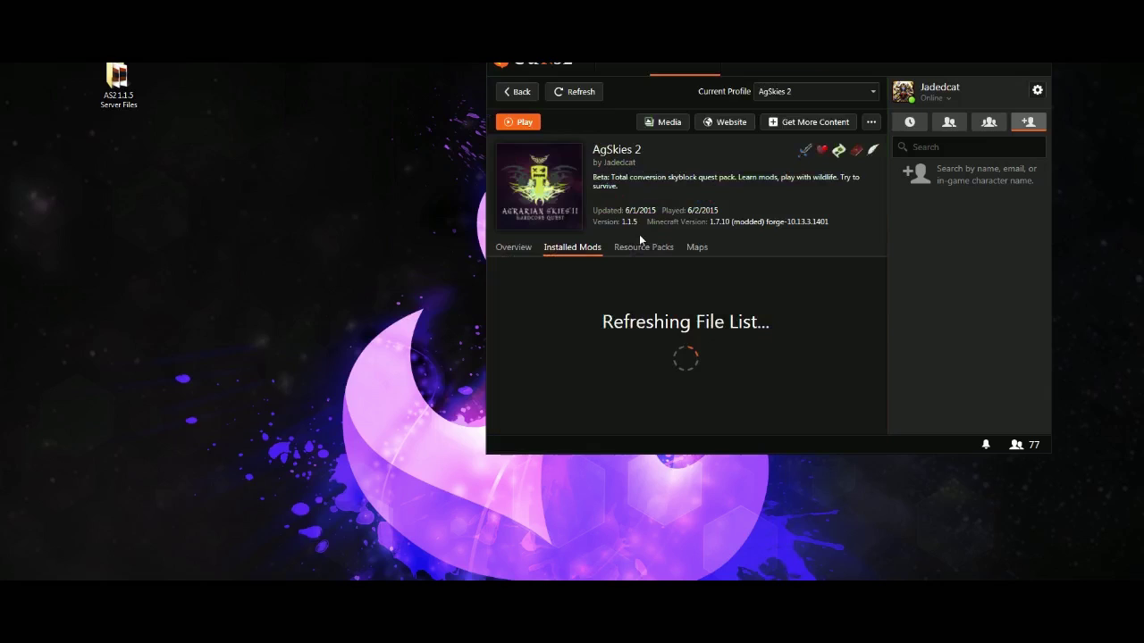
left_click(525, 92)
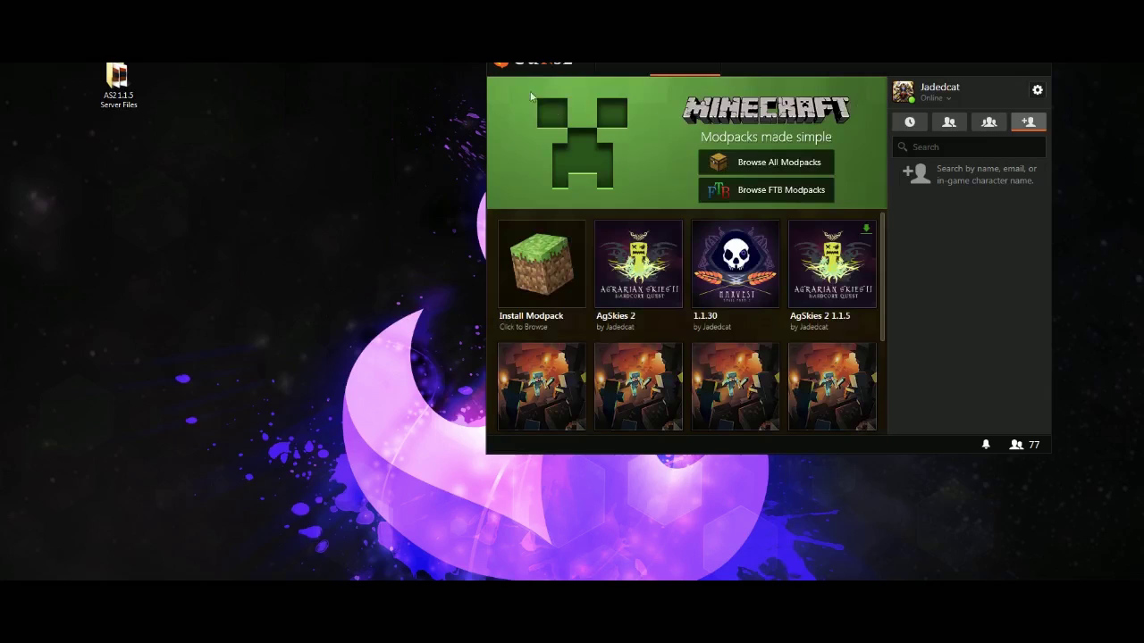
left_click(756, 162)
left_click(853, 123)
left_click(836, 151)
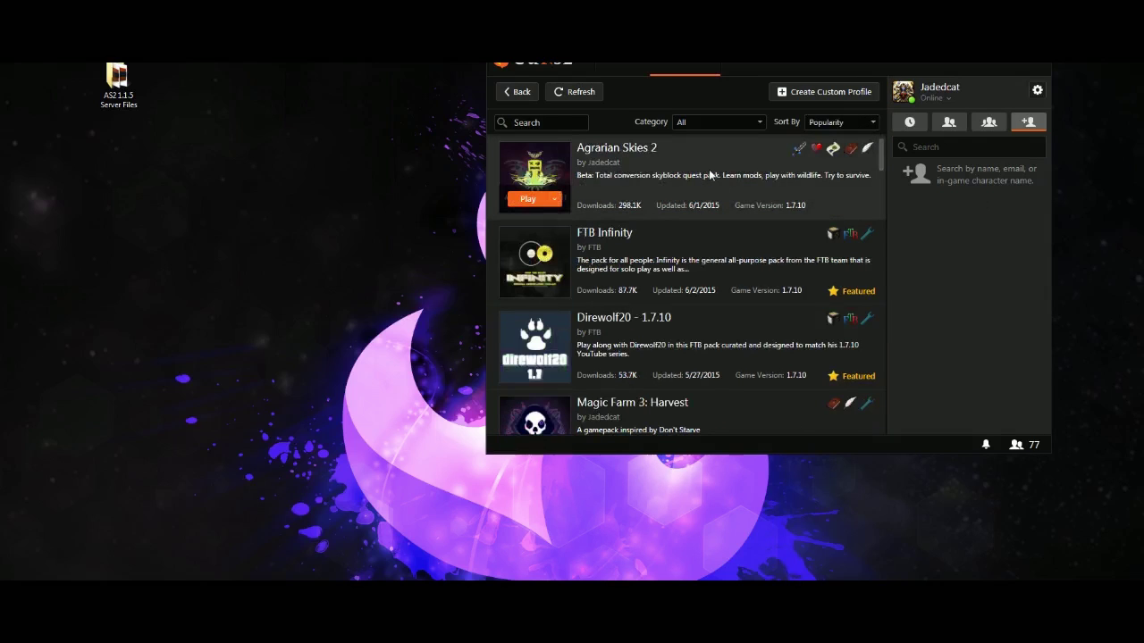
left_click(745, 156)
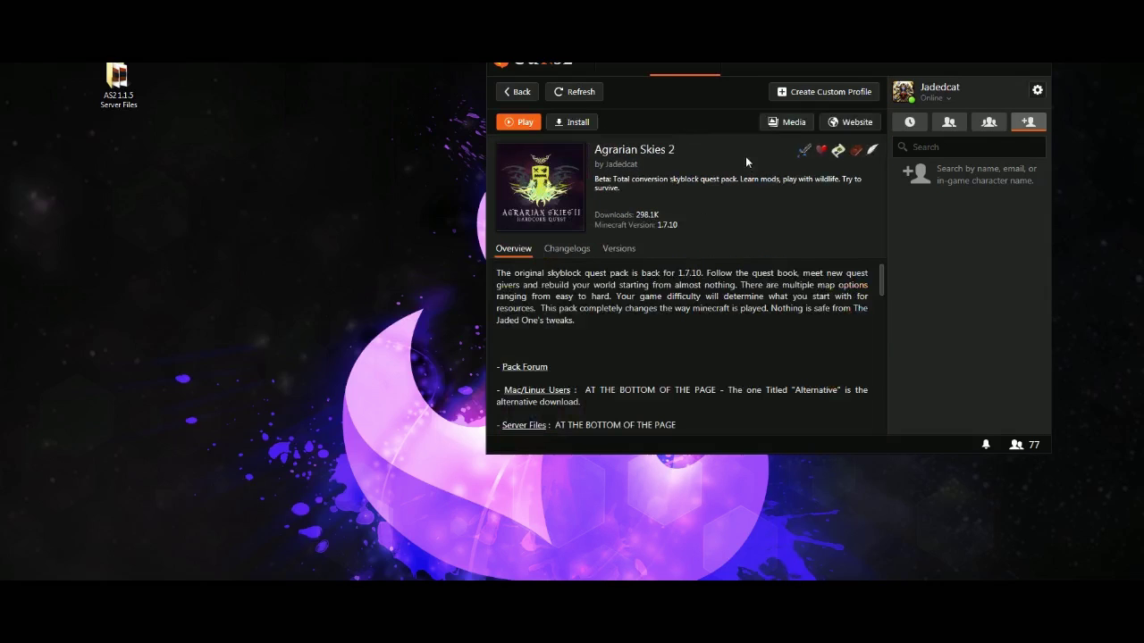
left_click(612, 249)
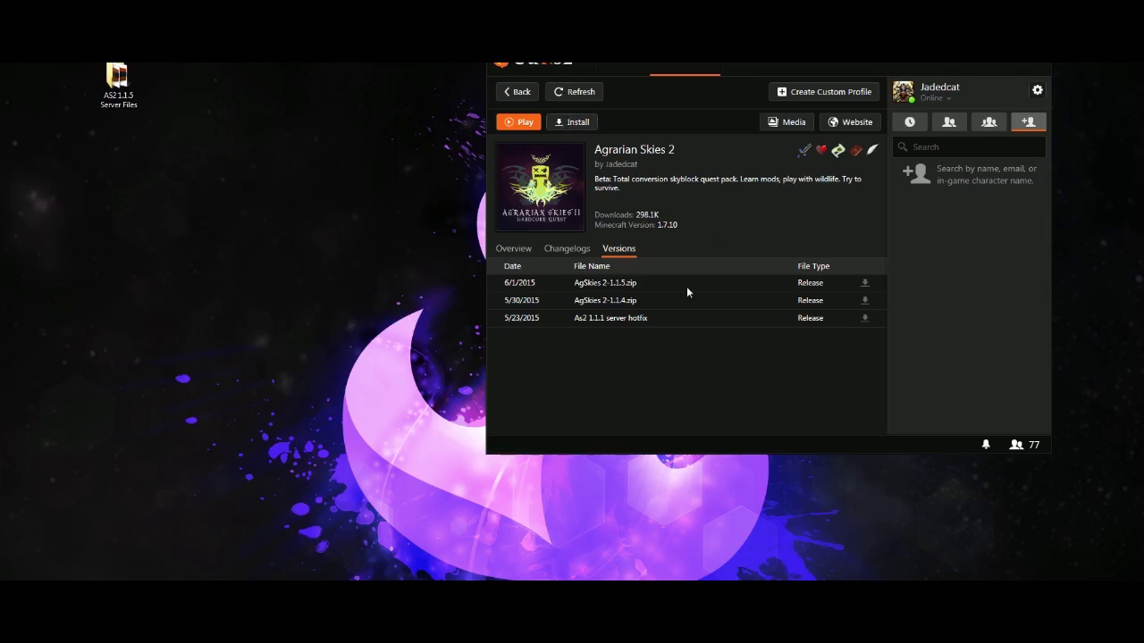
Return to the Minecraft modpacks home page and play the AgSkies 2 1.1.5 pack.
left_click(518, 92)
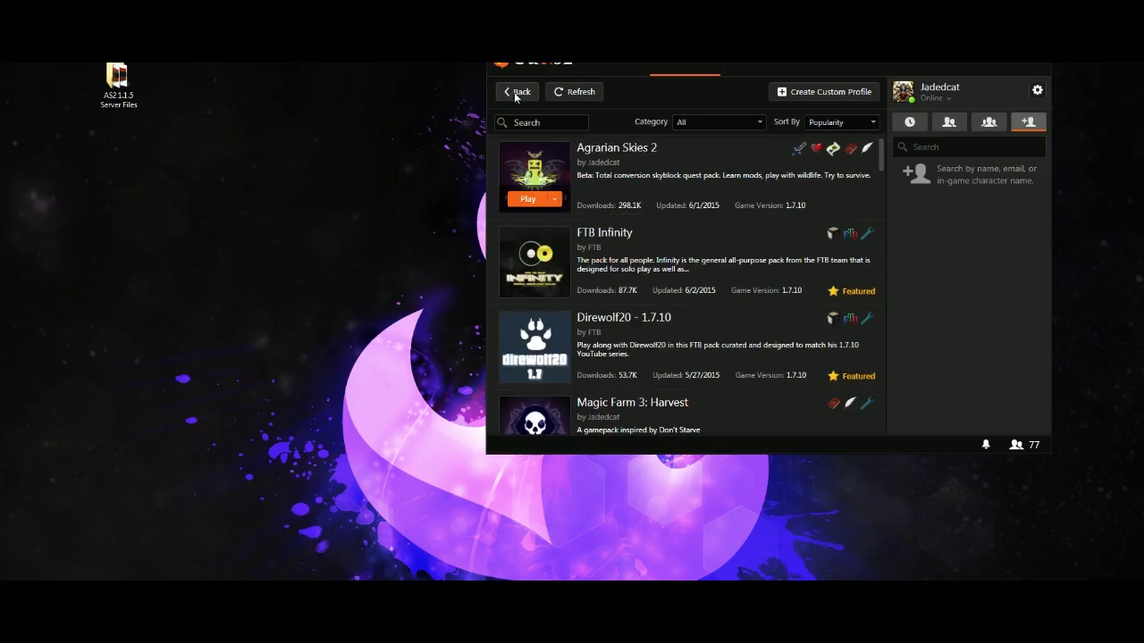
left_click(706, 156)
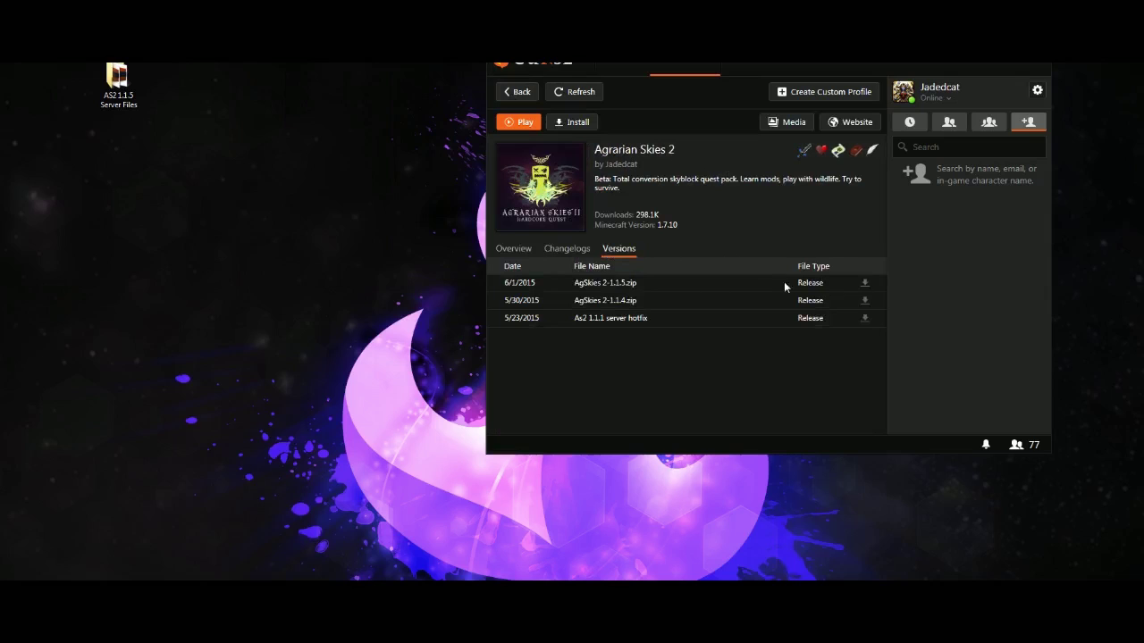
left_click(523, 95)
left_click(522, 92)
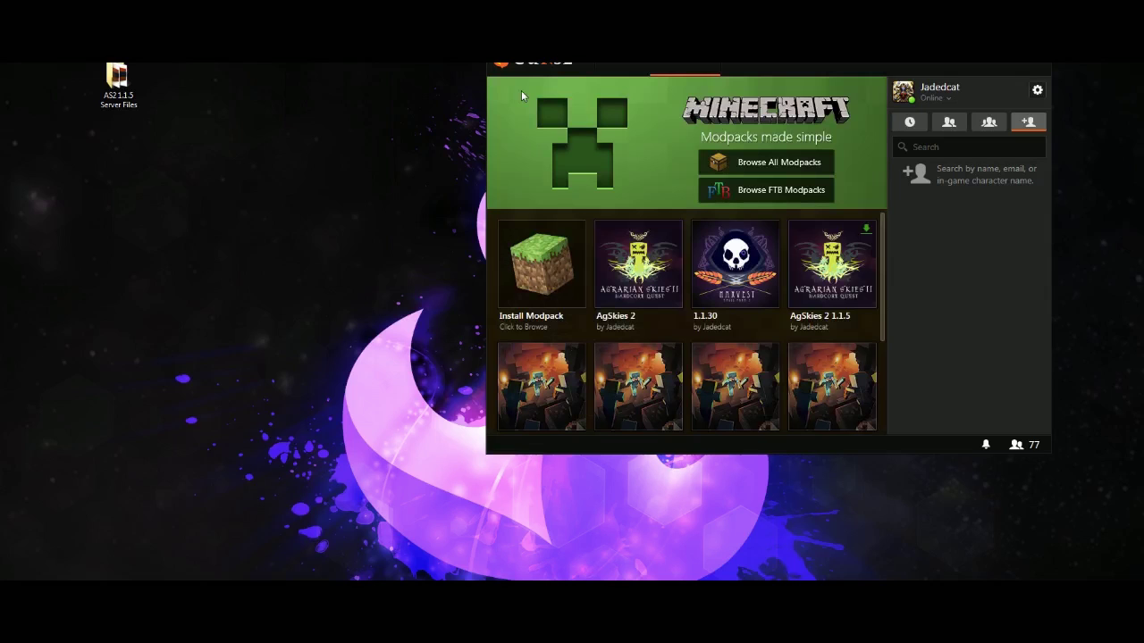
mouse_move(633, 240)
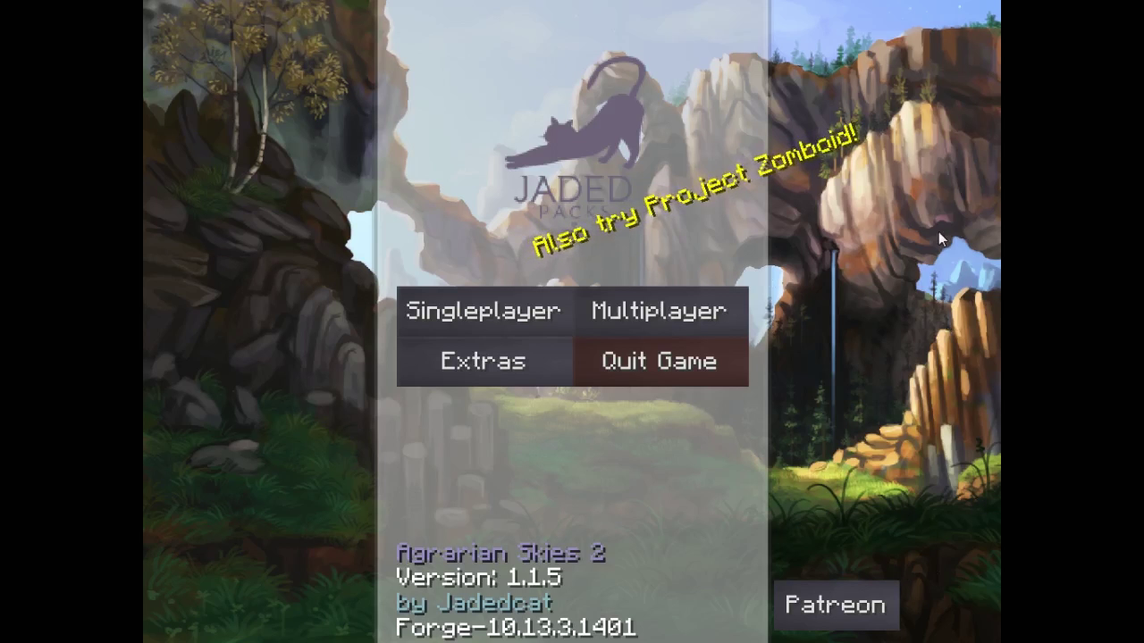
Join 'Minecraft Server' from the multiplayer server list.
left_click(680, 313)
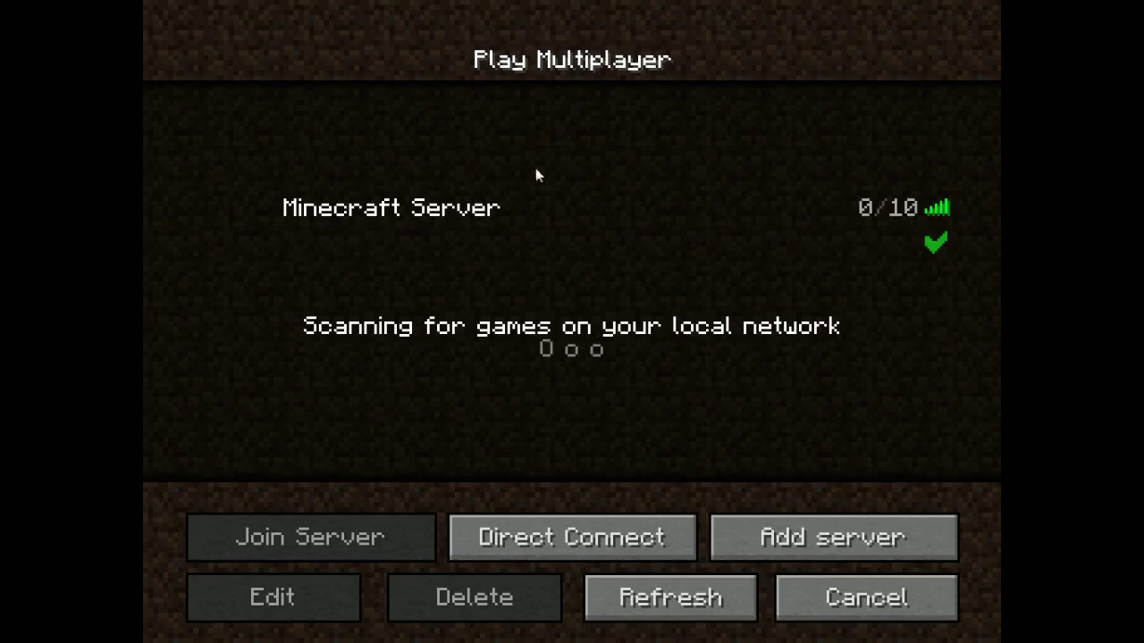
left_click(481, 193)
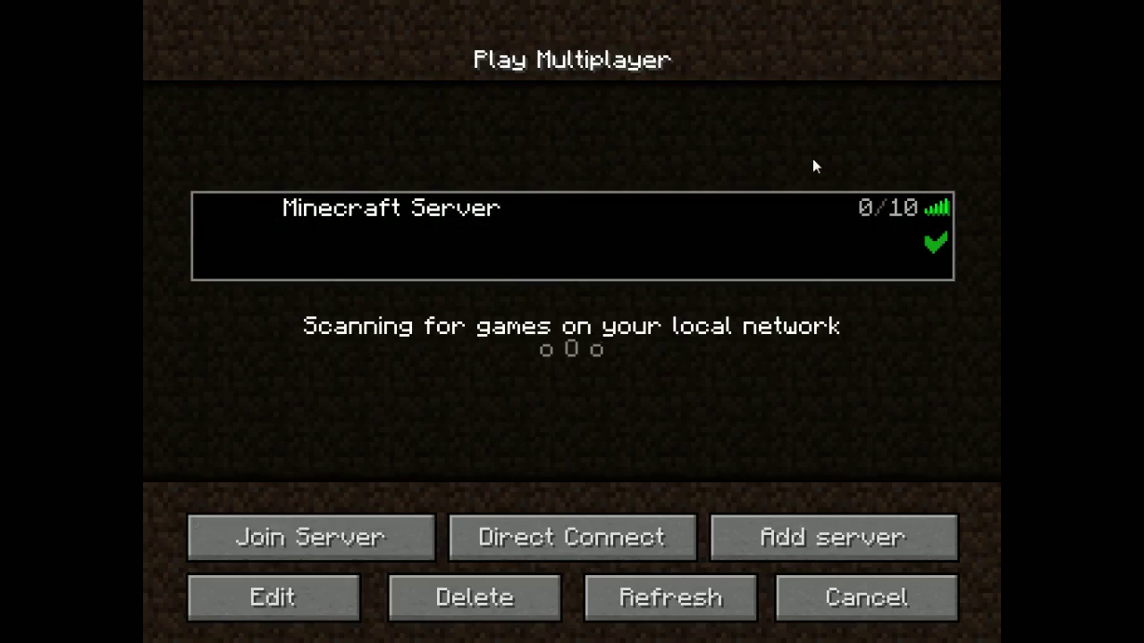
left_click(259, 545)
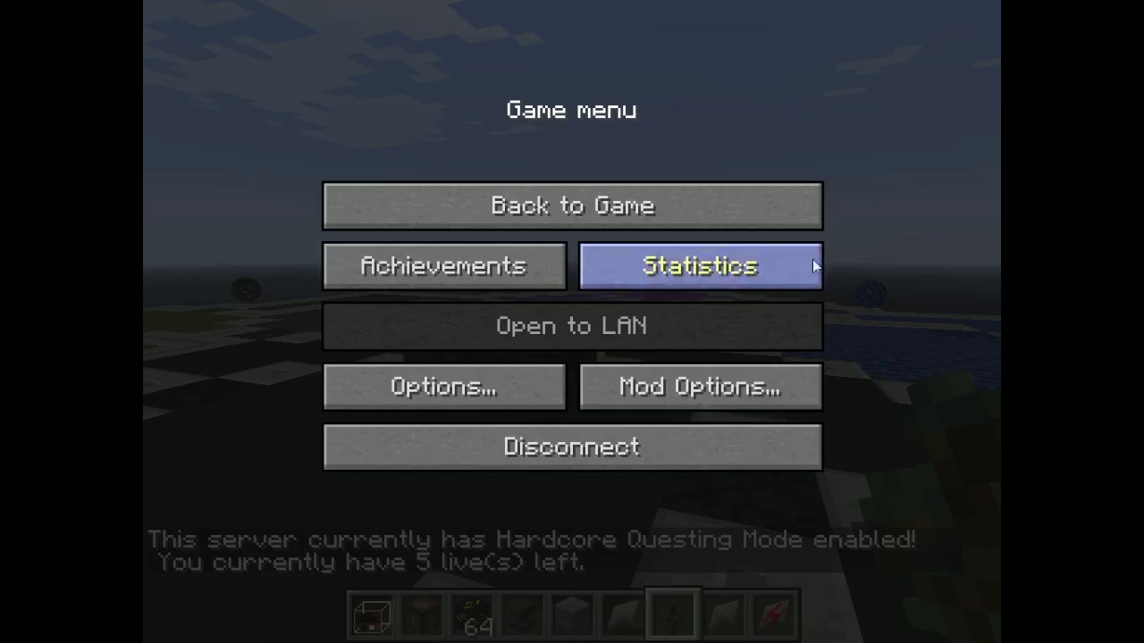
Resume the game, hold the red hotbar item, and open the nearer Sky Stone Chest.
left_click(804, 207)
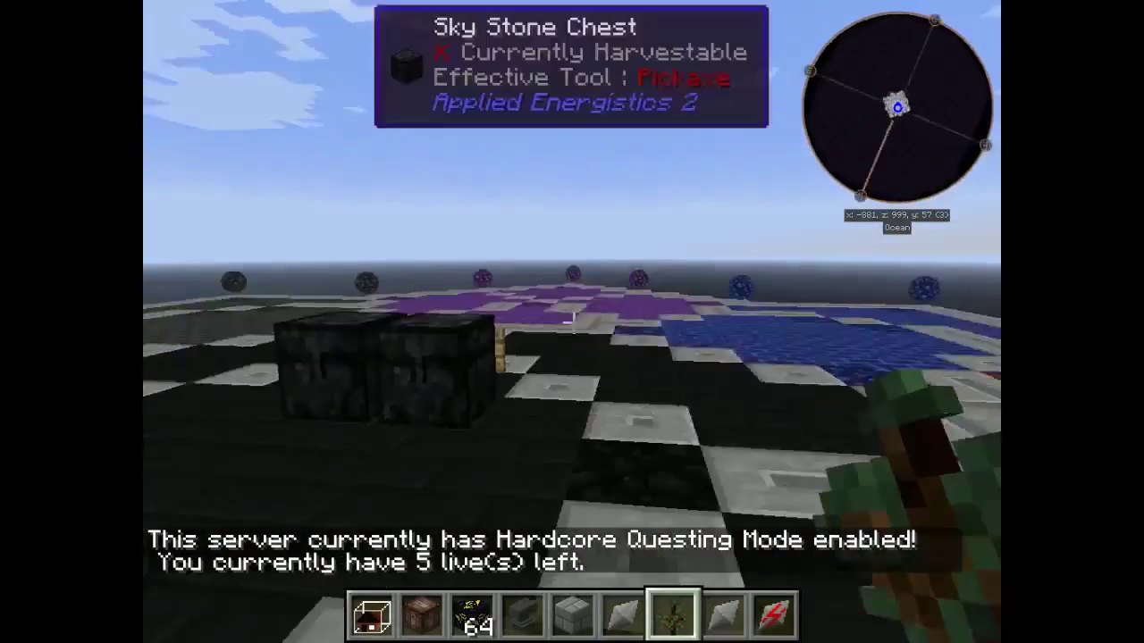
key("9")
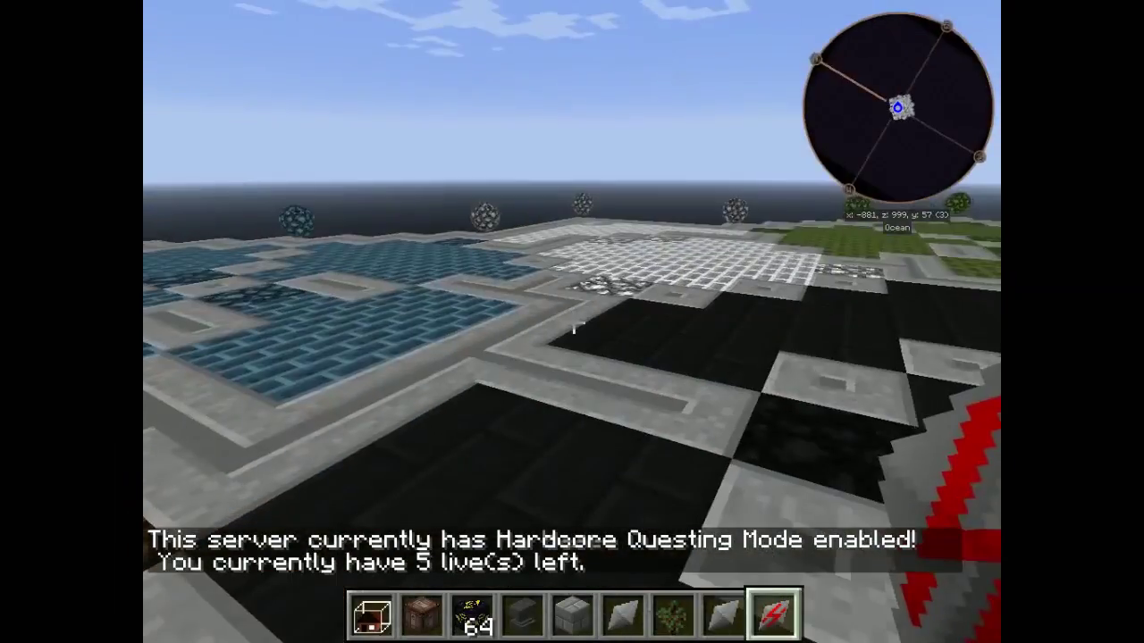
key("w")
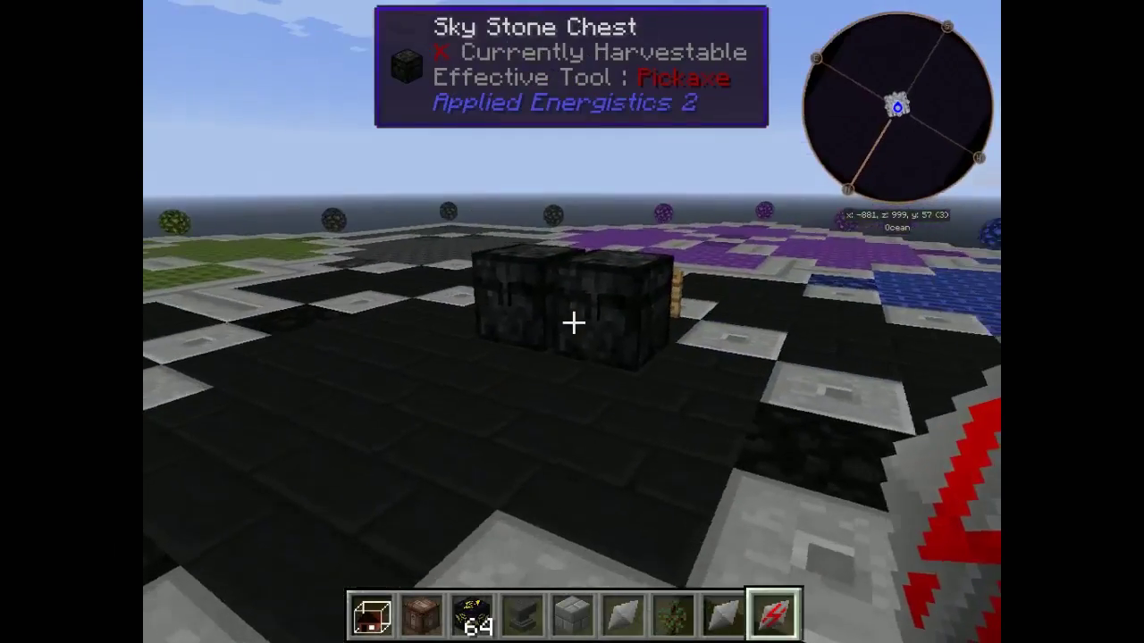
key("w")
right_click(572, 322)
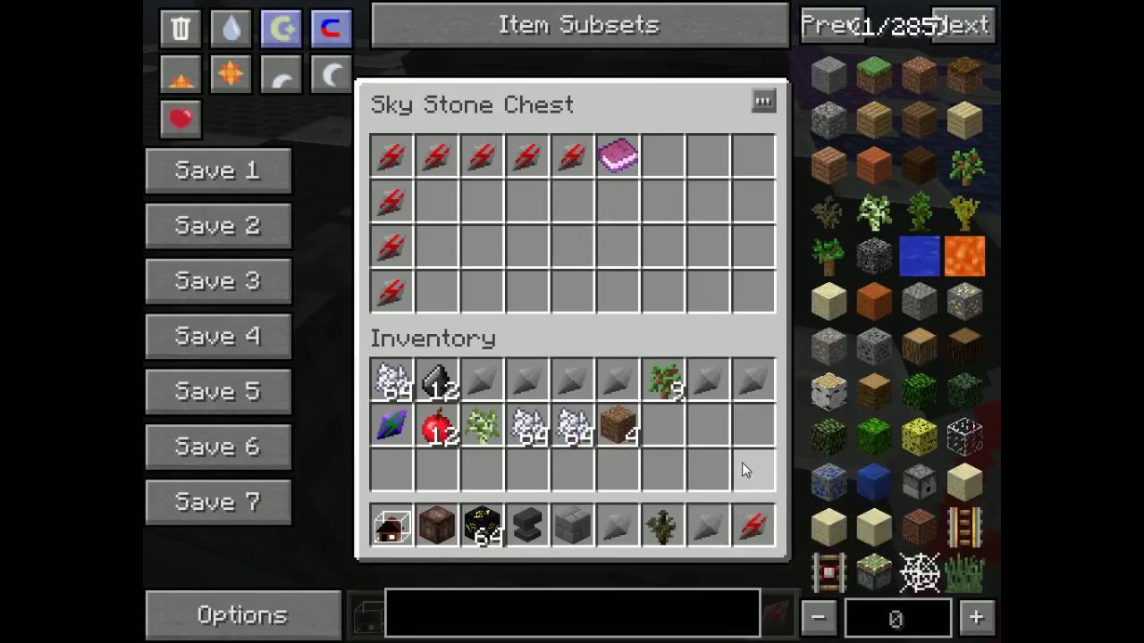
Close the first chest, then open and close the other Sky Stone Chest.
key("e")
right_click(572, 322)
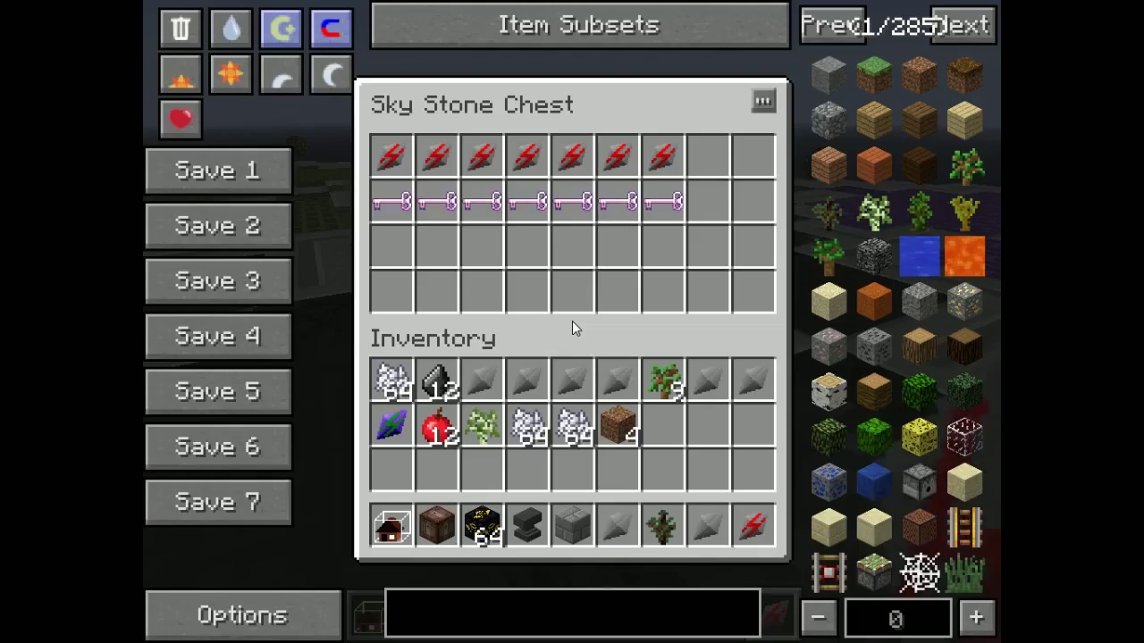
key("e")
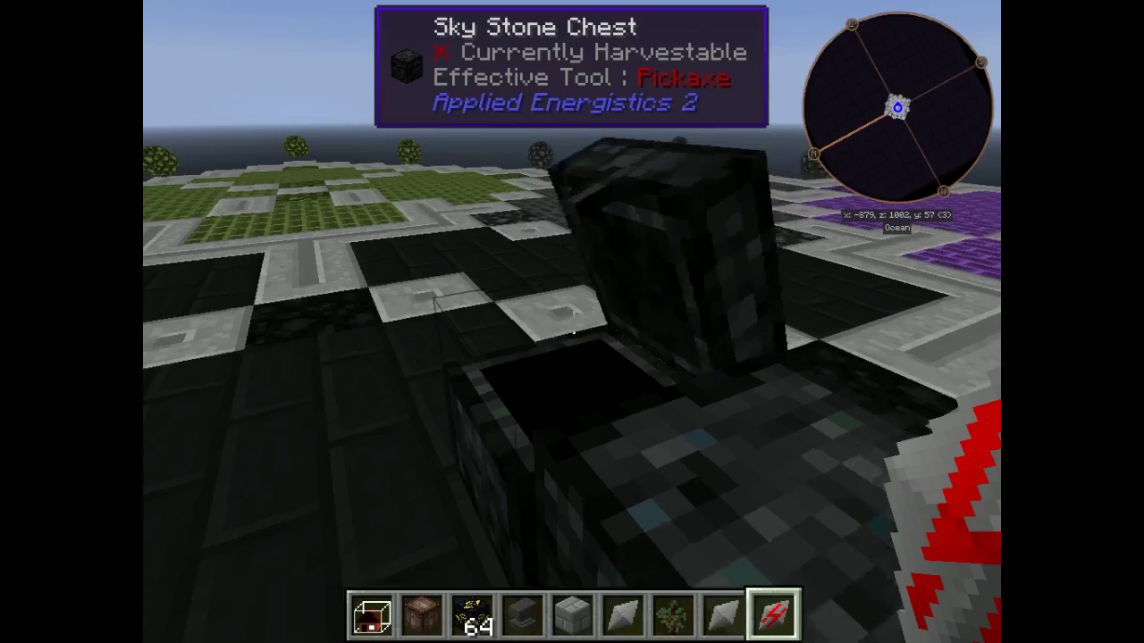
Read the Locked Towers signs, check the inventory, and view both chests side by side.
key("s")
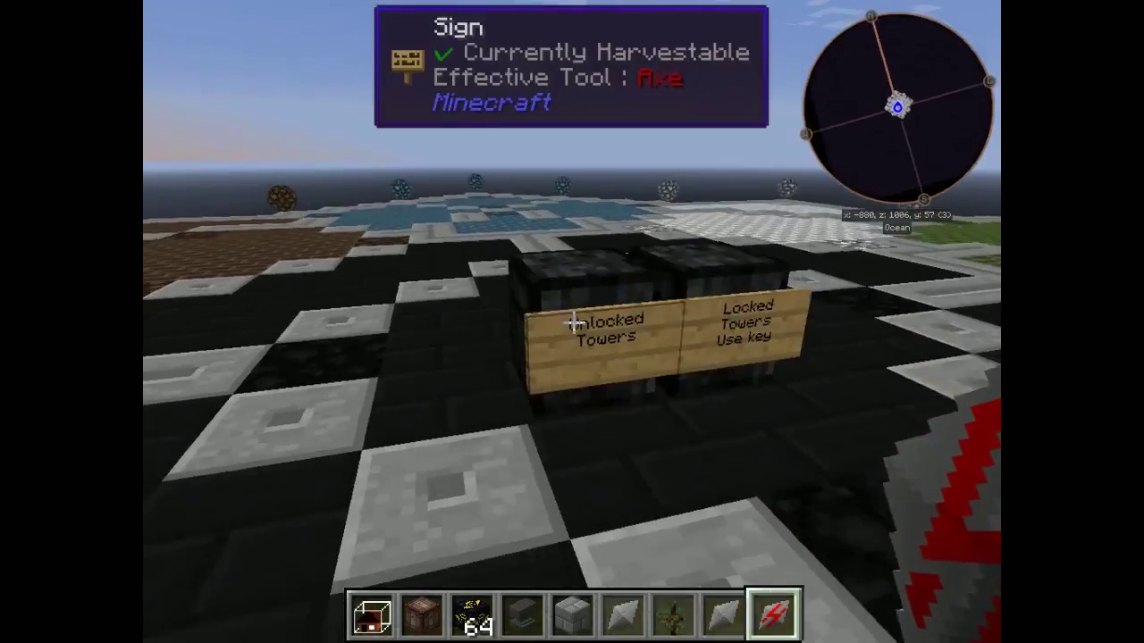
key("w")
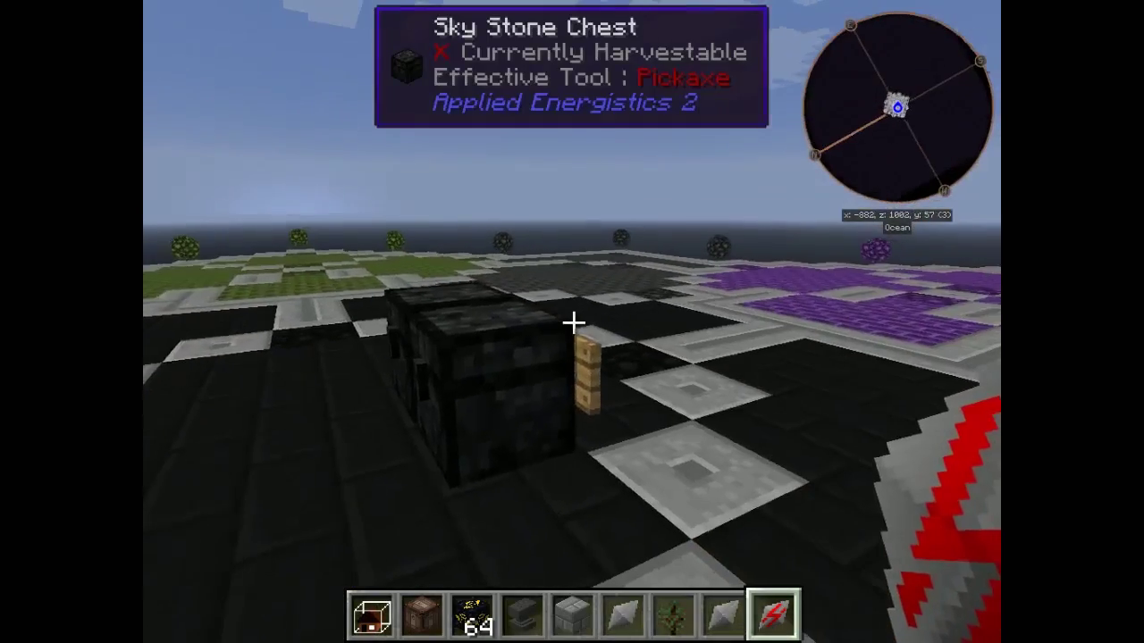
key("e")
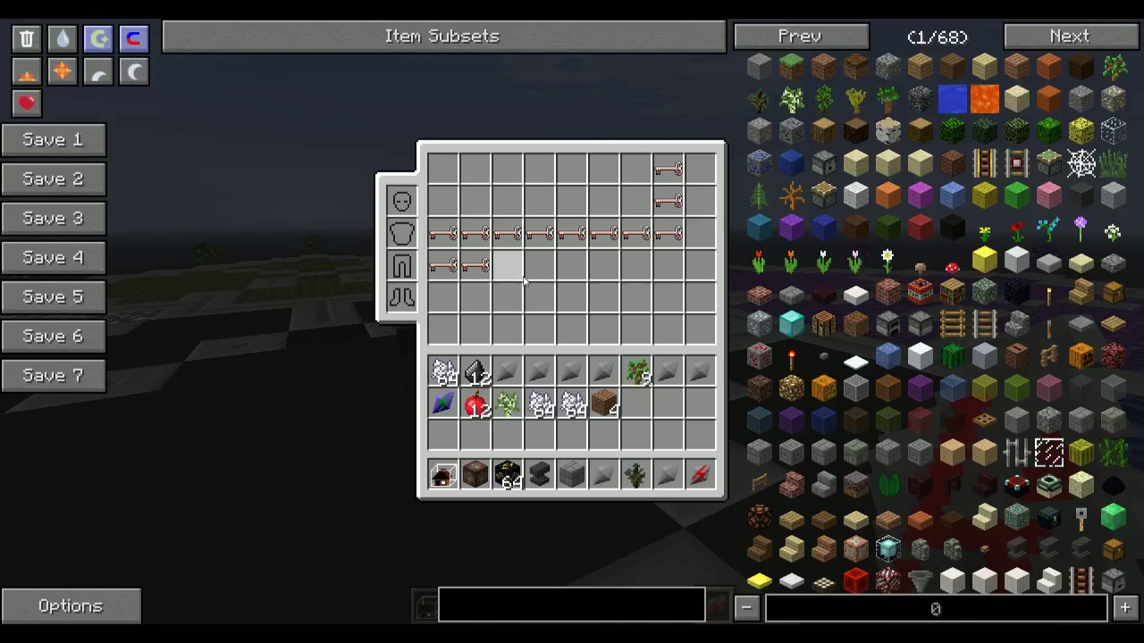
key("e")
key("a")
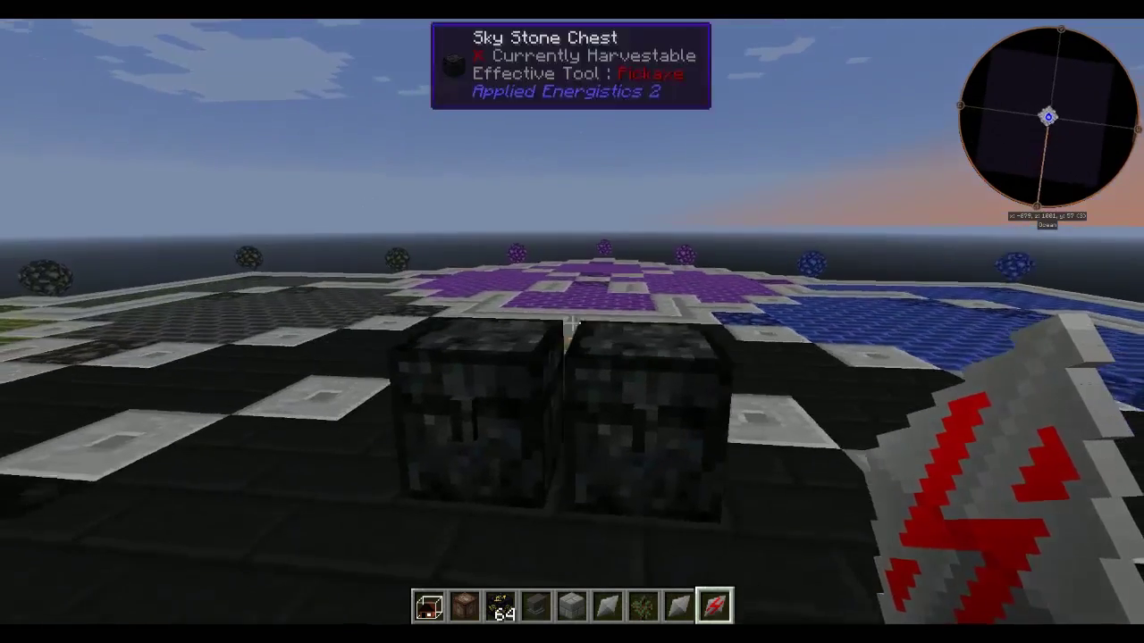